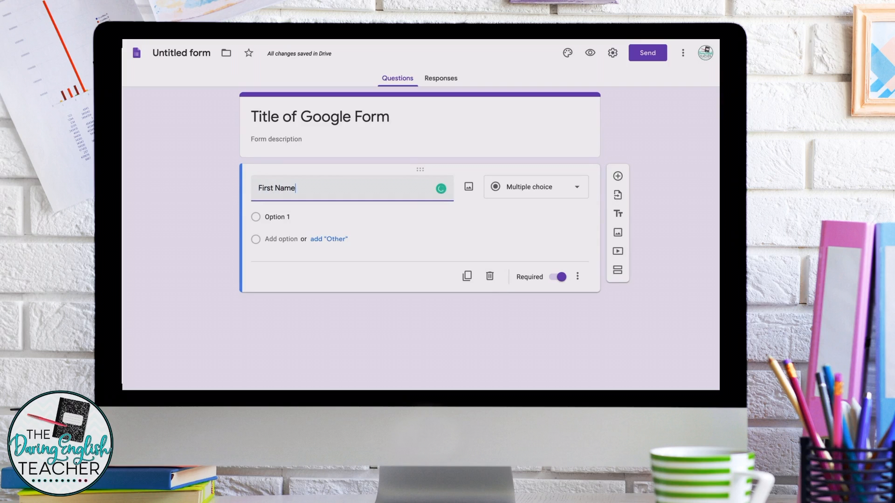
- Change the First Name question to a short answer and add a second question titled Last Name
click(516, 187)
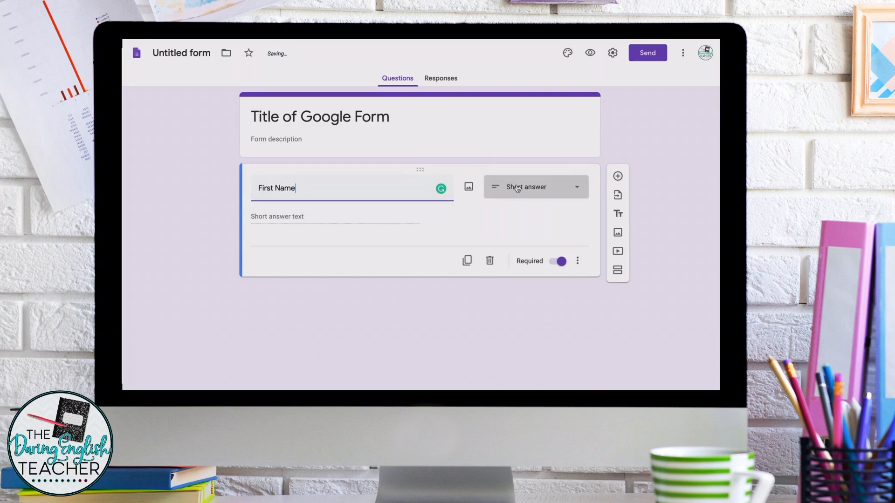
click(526, 127)
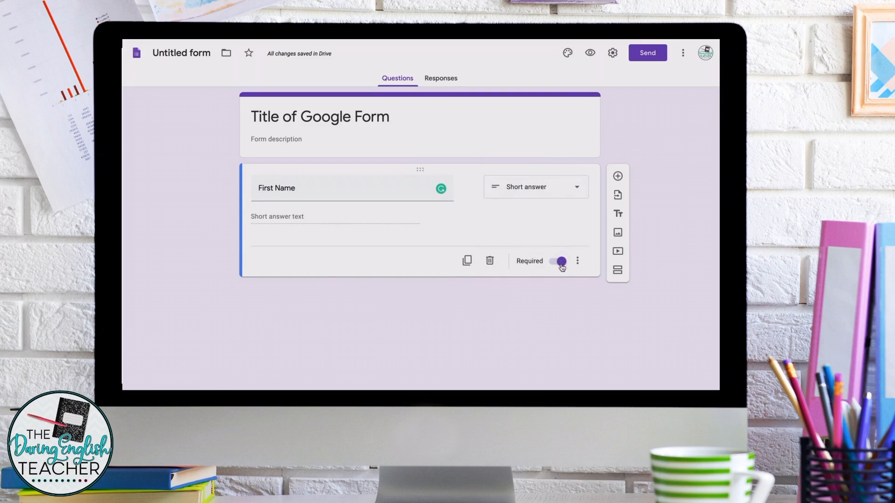
click(622, 178)
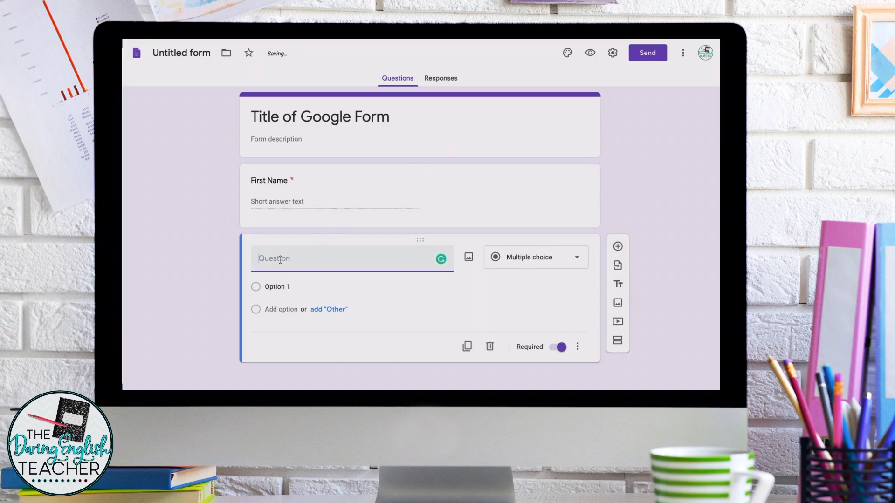
text(Last Name)
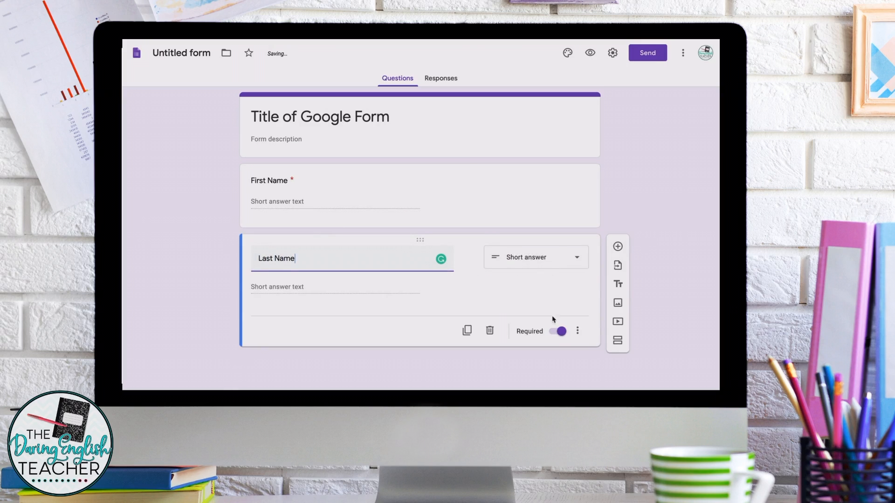
- Add a multiple-choice question titled Class Period below the Last Name question
click(618, 246)
text(Cla)
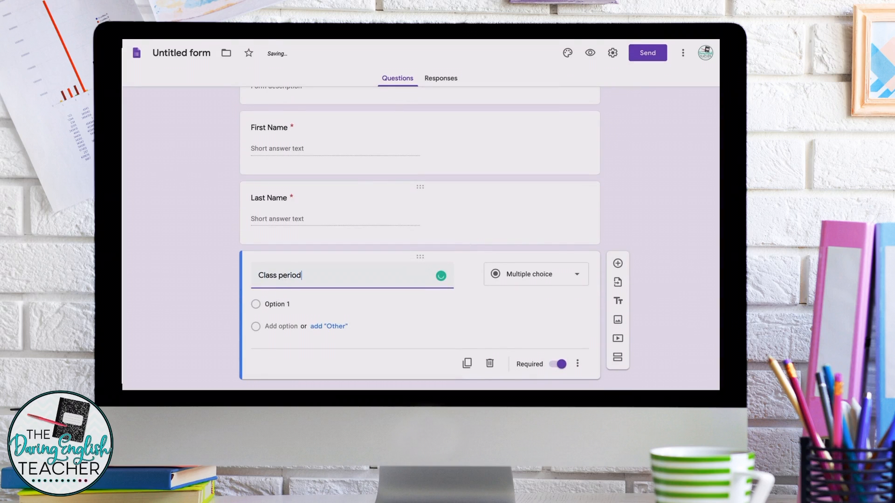
text(ss Perio)
- Fill in the Class Period question with six answer options numbered 1 through 6
click(278, 304)
text(1)
click(283, 326)
text(2)
click(275, 325)
text(3)
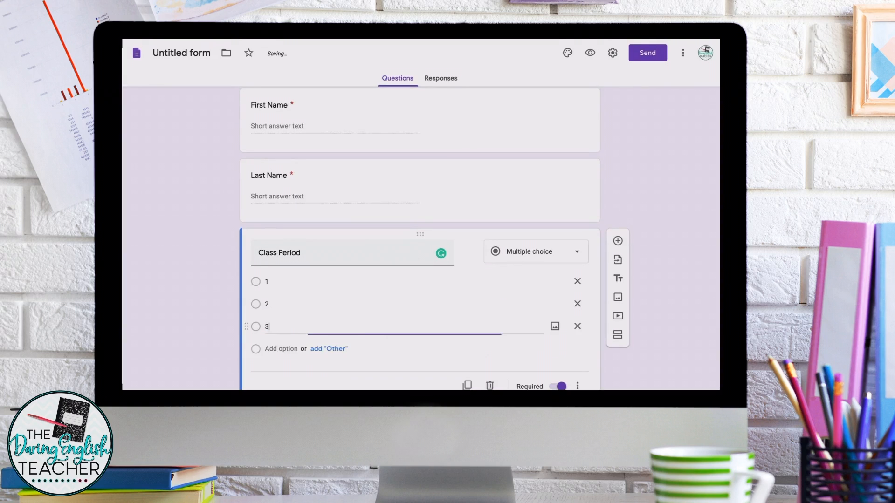
click(272, 327)
text(4)
click(273, 344)
text(5)
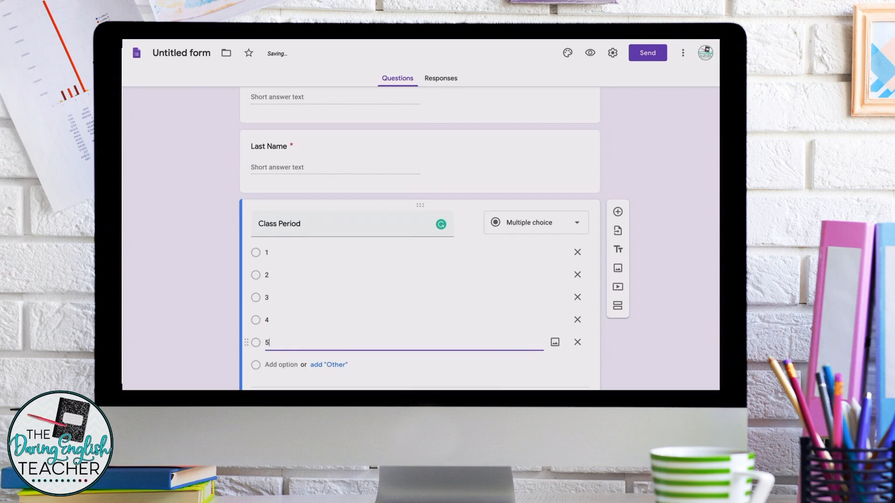
click(273, 327)
text(6)
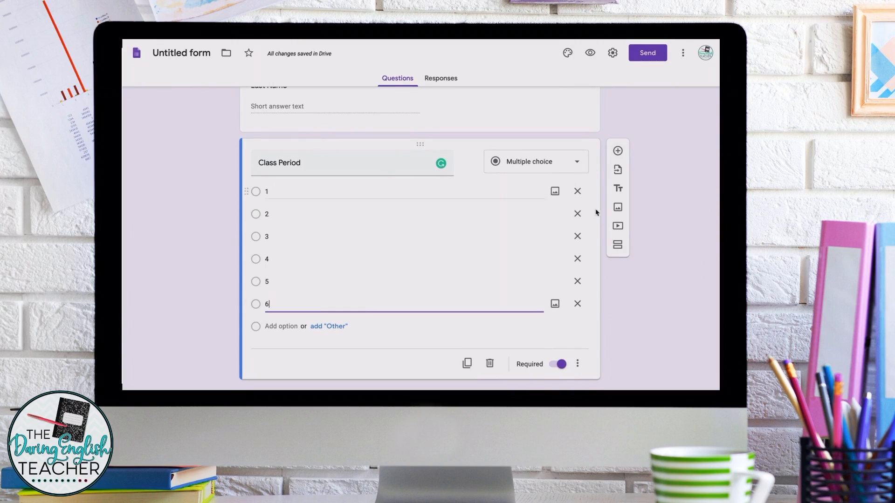
- Add a new section below the Class Period question and title it Part 1
click(617, 244)
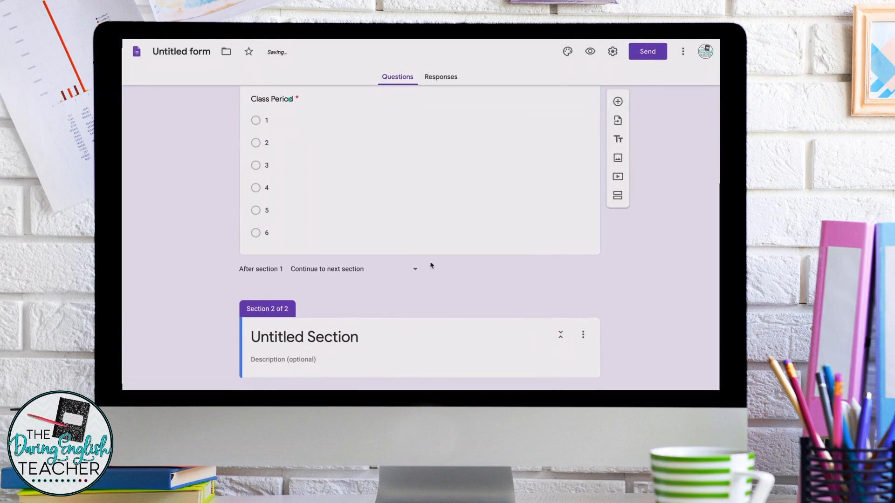
click(294, 336)
text(Part)
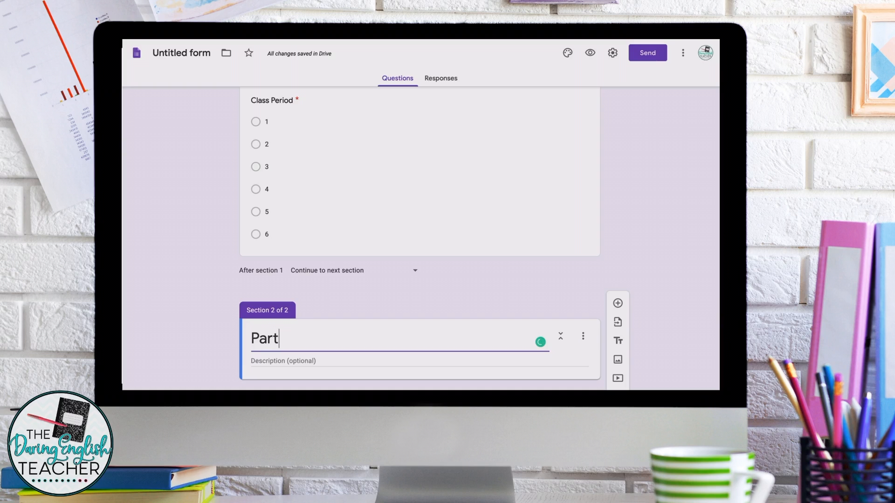
text( 1)
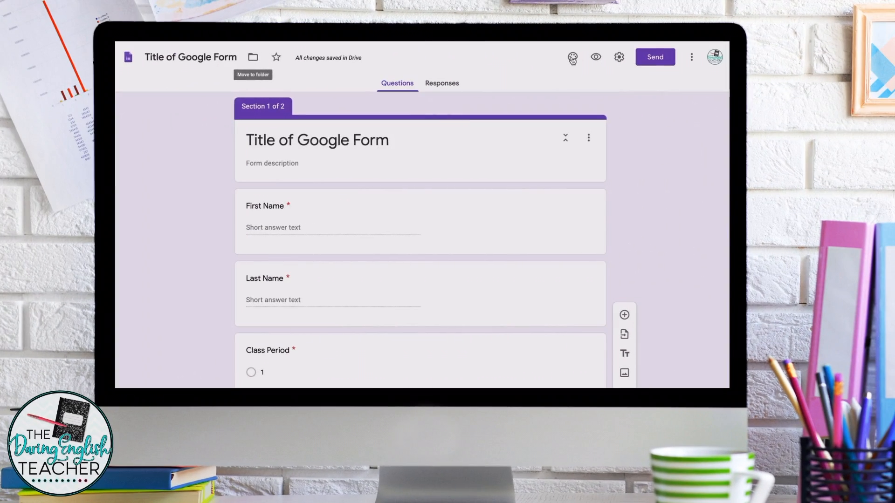
- Insert the rainbow-coloured geometric polygon picture from the Illustrations themes as the form's header image
click(573, 57)
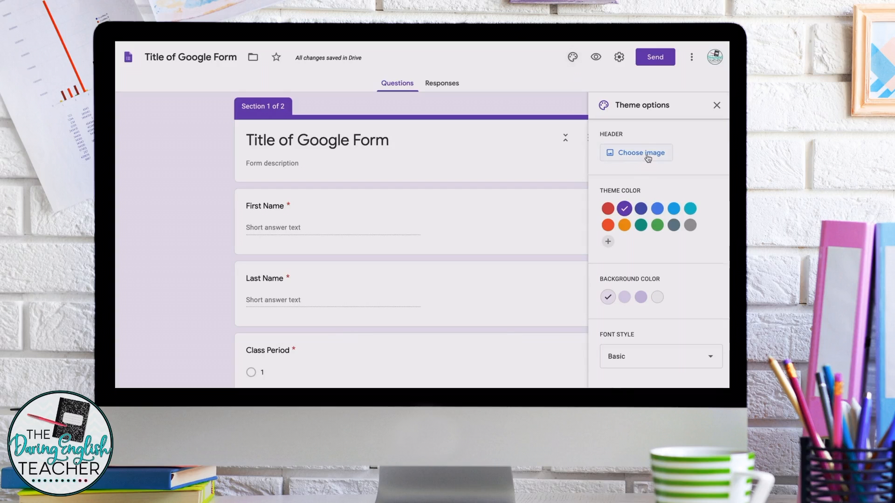
click(648, 156)
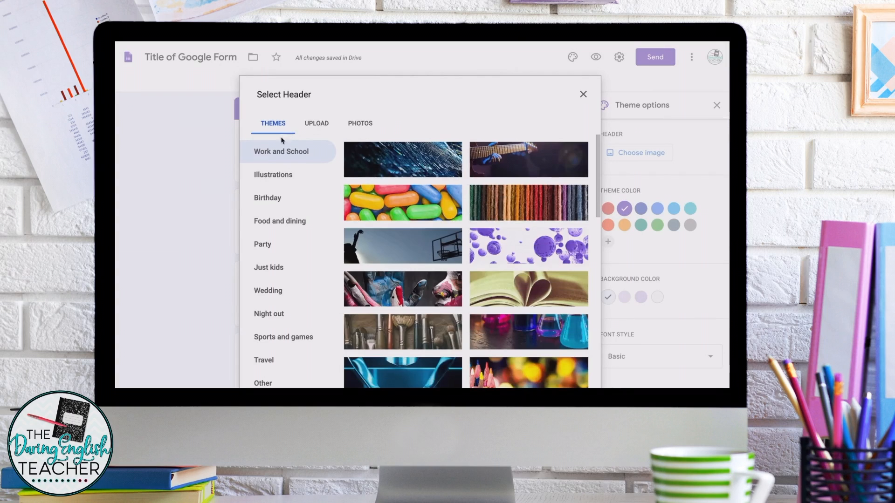
click(273, 176)
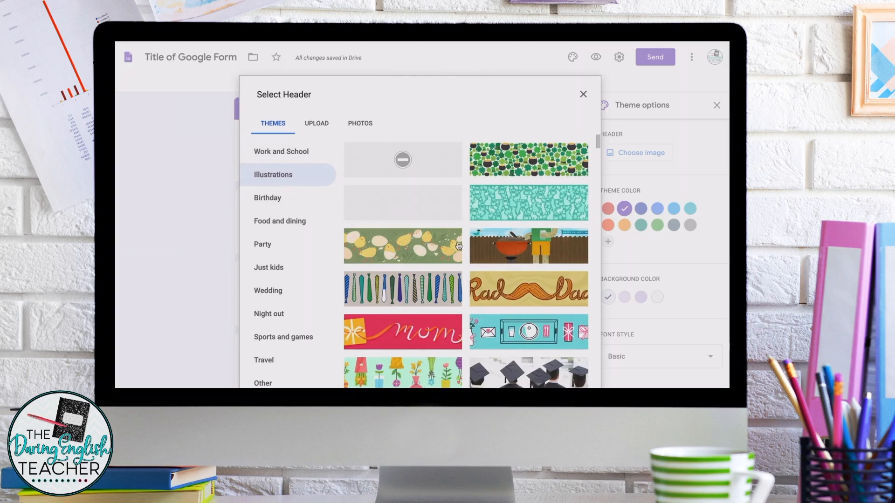
scroll(474, 271, down, 10)
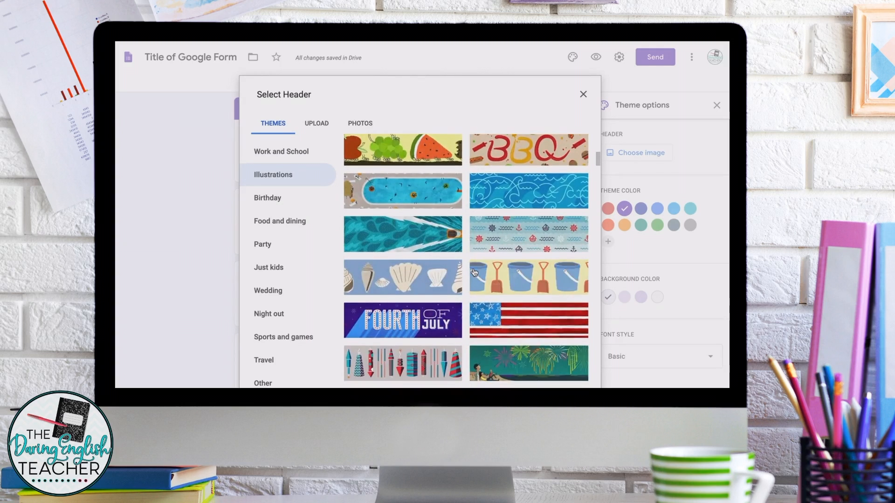
scroll(474, 272, down, 15)
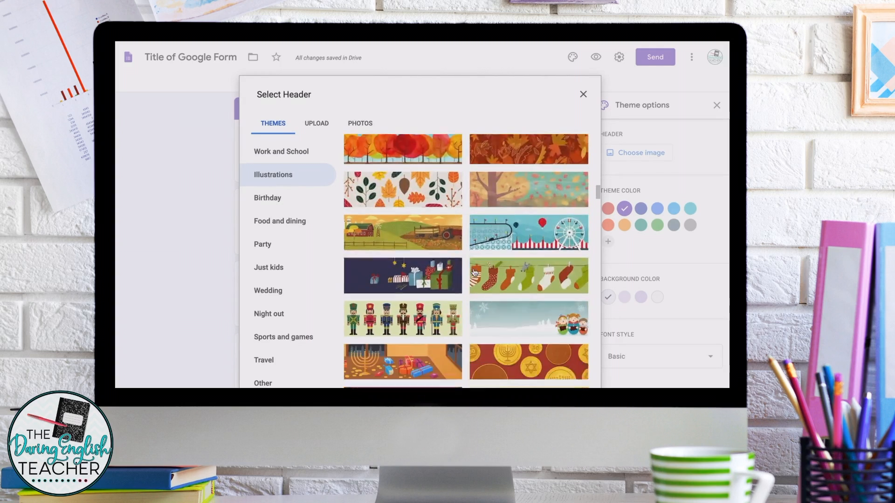
scroll(474, 272, down, 15)
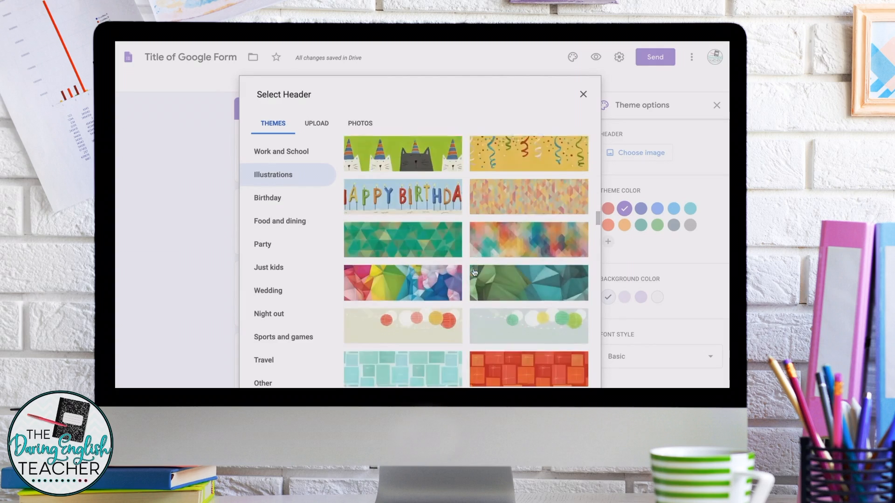
click(404, 206)
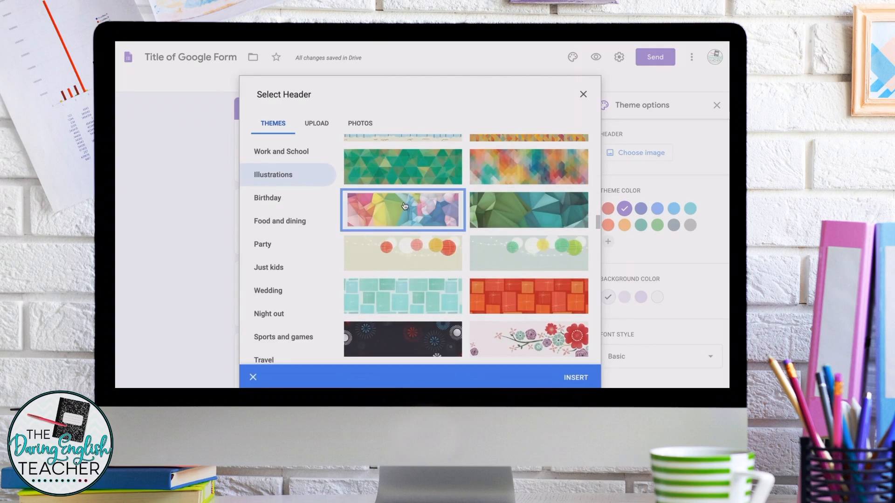
click(576, 377)
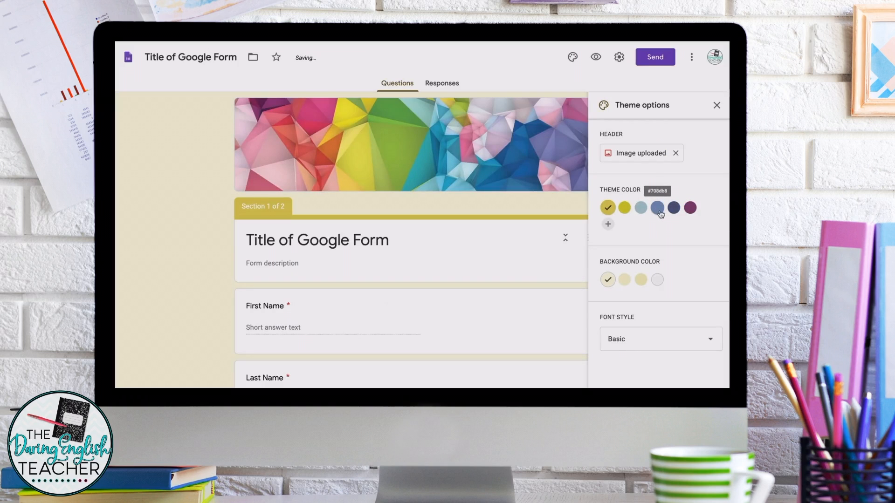
- Set the theme color to the medium blue #708db8 with its darkest blue background shade, and close the theme options
click(660, 211)
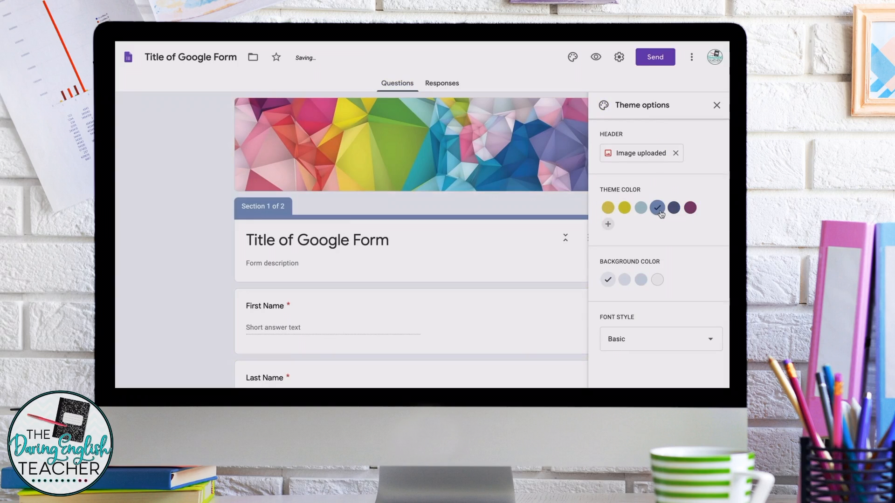
click(675, 210)
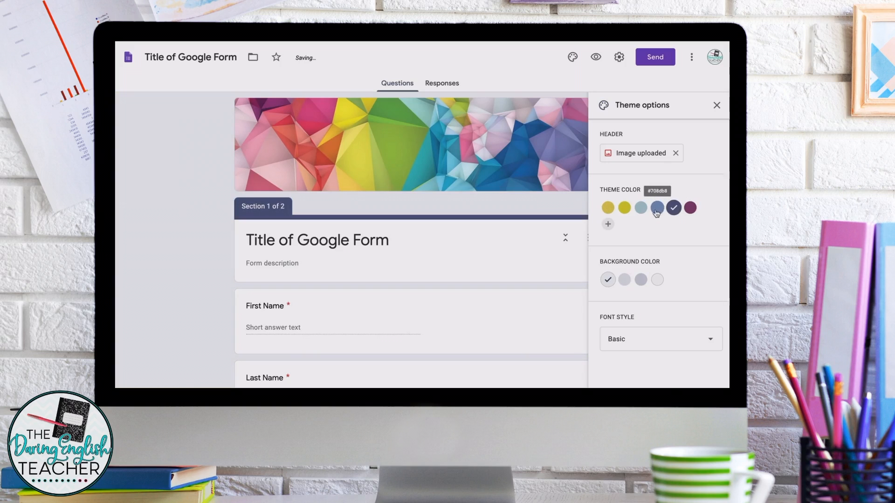
click(657, 208)
click(625, 280)
click(641, 280)
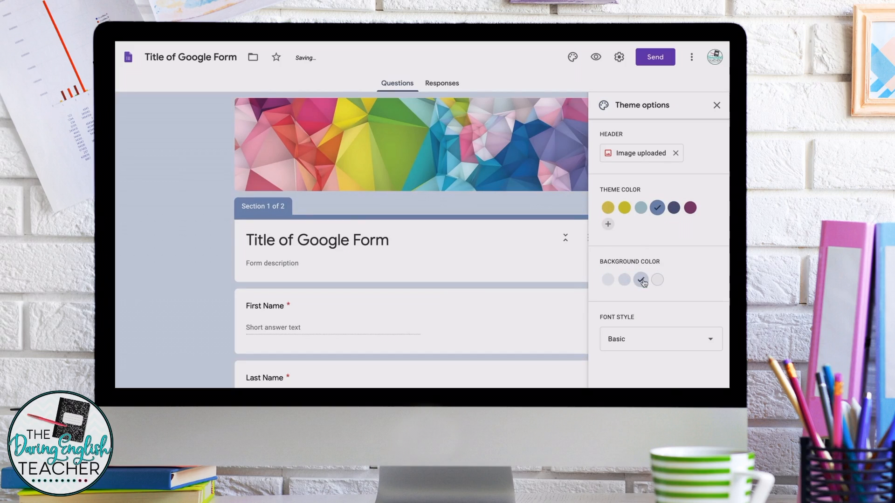
click(657, 280)
click(641, 282)
click(717, 106)
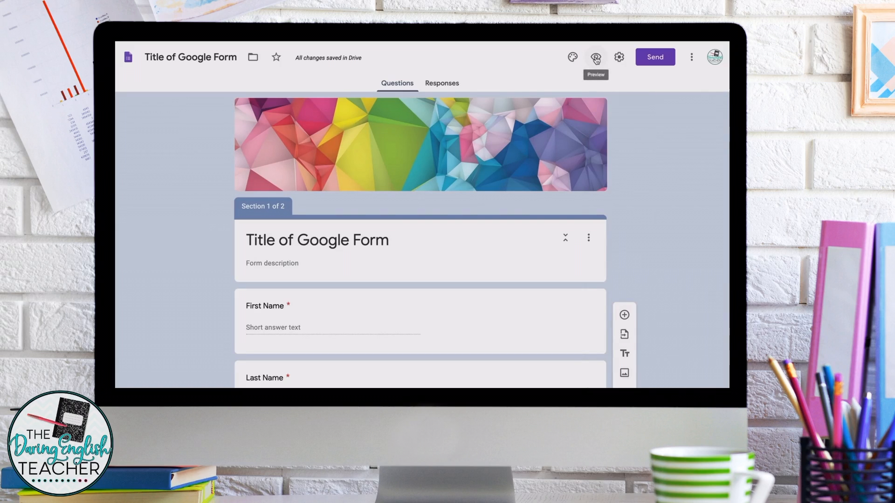
- Limit the form to 1 response in the settings and go over the progress bar and question order presentation options
click(620, 57)
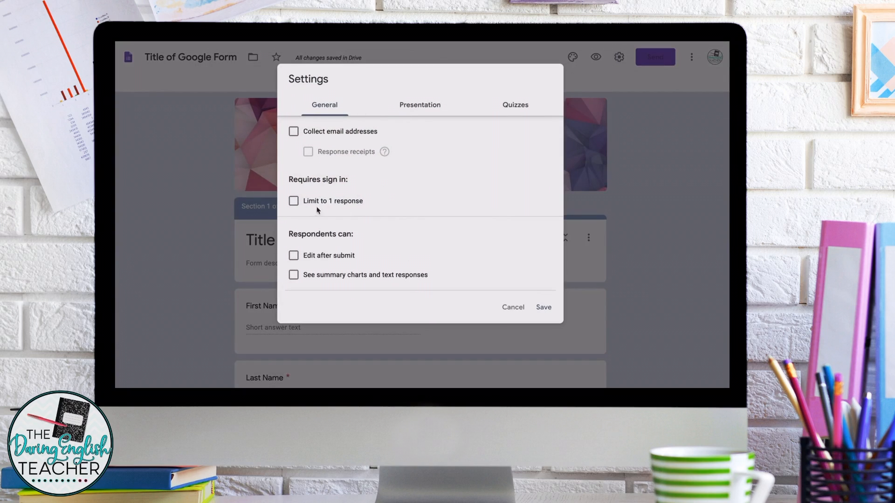
click(294, 202)
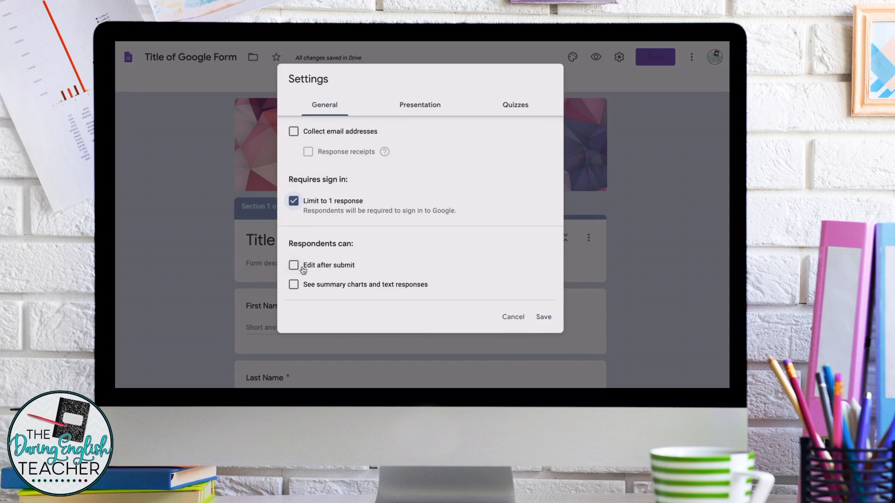
click(420, 105)
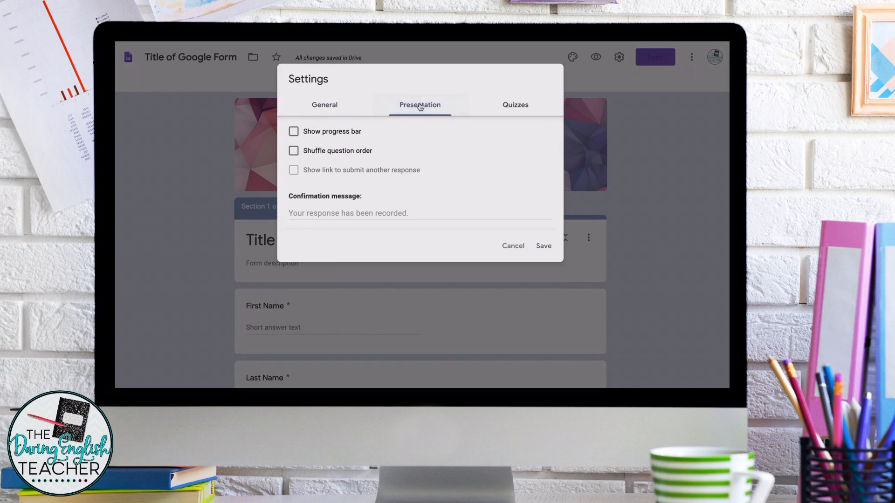
click(338, 134)
click(343, 153)
click(340, 135)
- Make the form a quiz that does not let respondents see correct answers, and save the settings
click(516, 106)
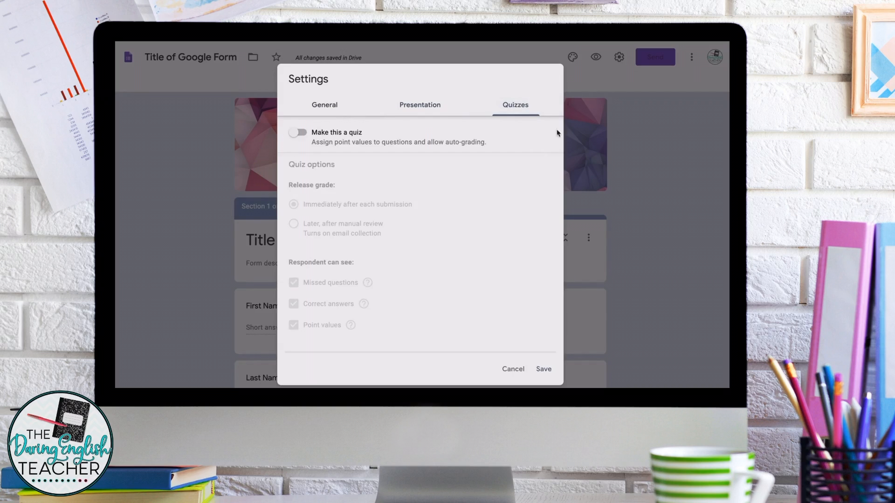
click(295, 135)
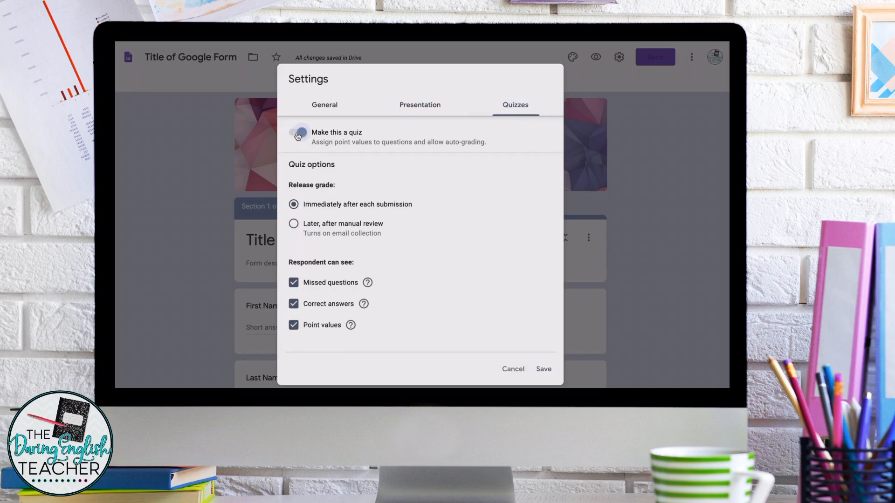
click(307, 309)
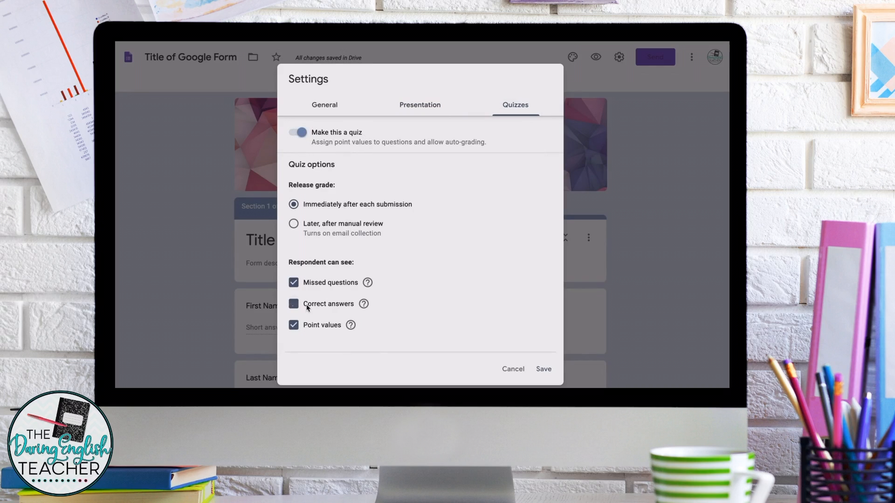
click(543, 369)
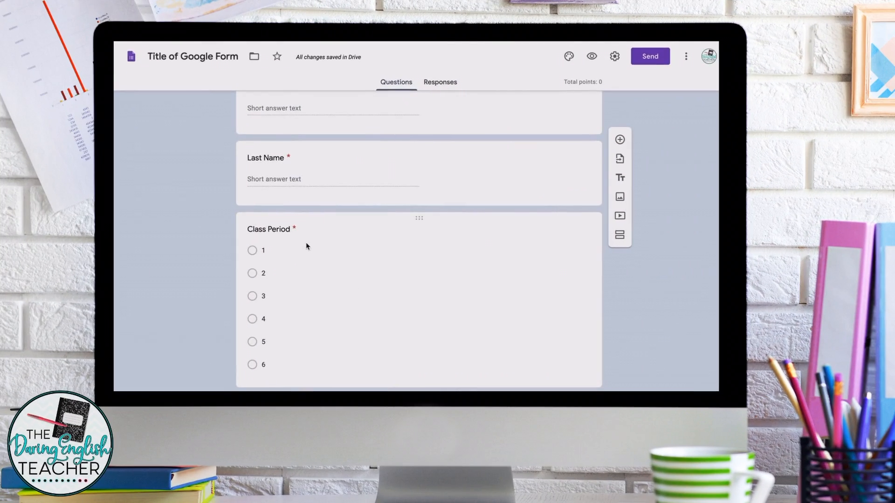
- Select the Class Period question, insert a section after it, and name that section Part 1
click(306, 245)
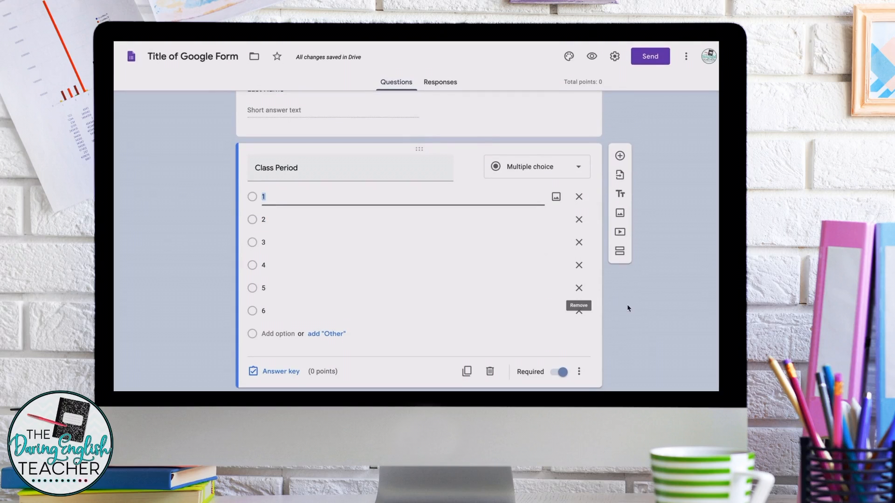
click(619, 252)
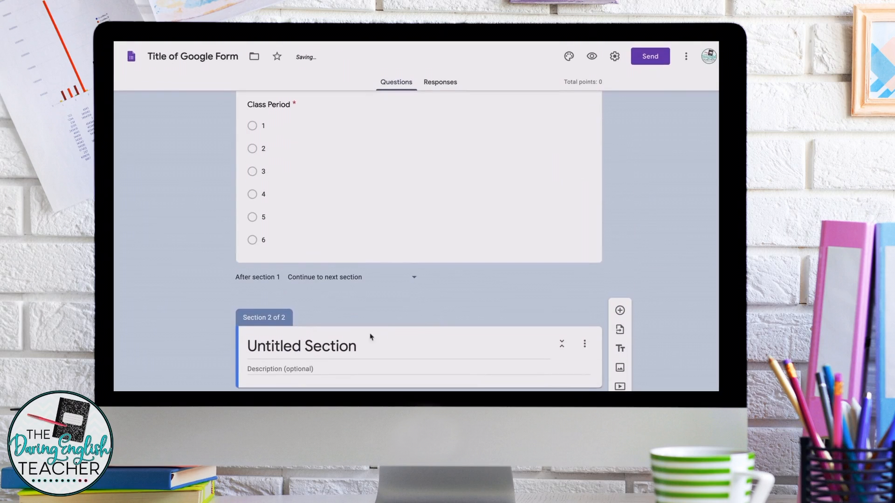
click(332, 344)
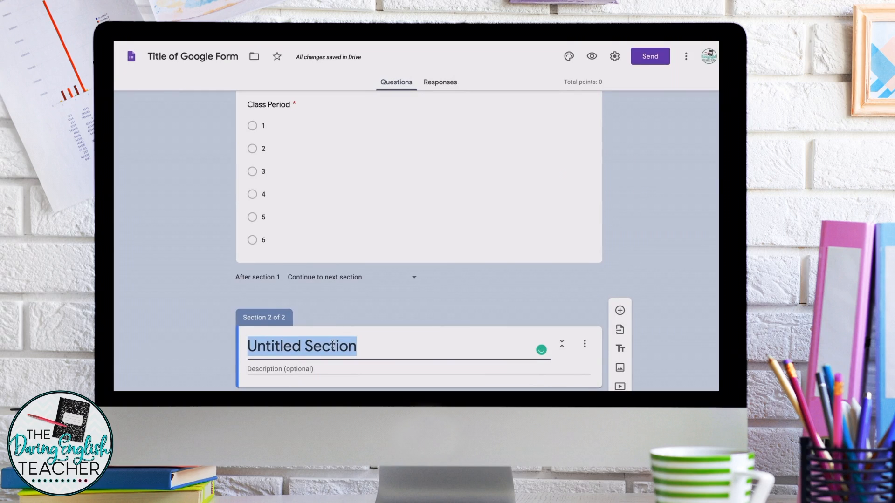
text(Part 1)
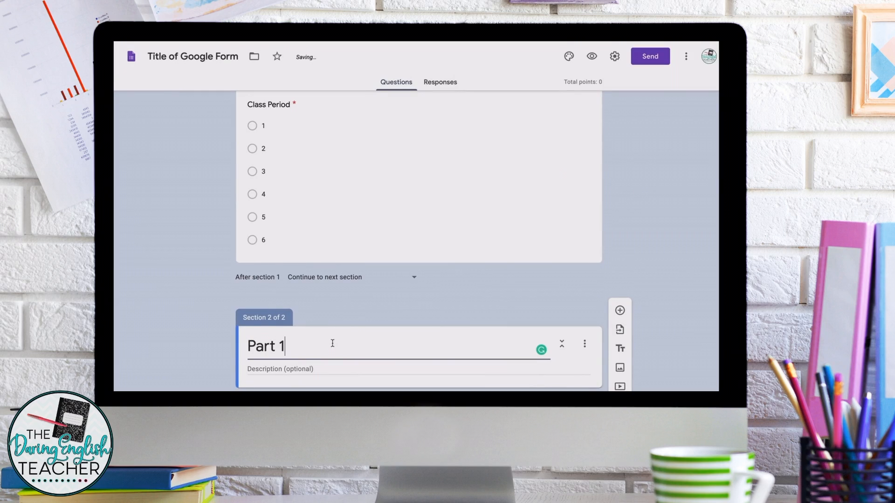
- Add a multiple choice question to Part 1 that reads "Which number below is an odd number?"
click(621, 311)
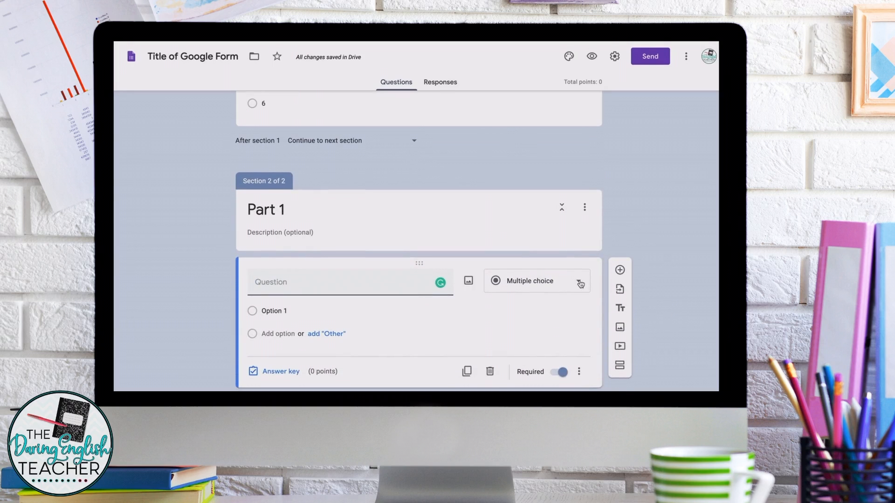
click(579, 283)
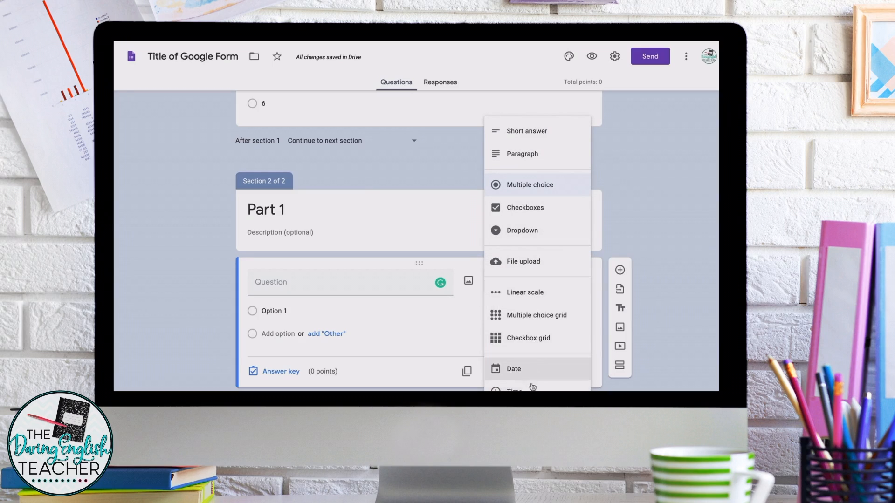
click(524, 185)
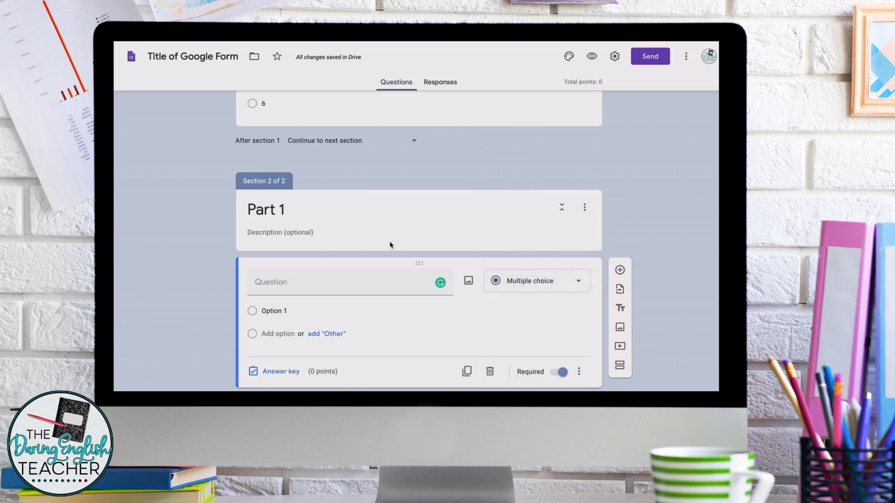
click(286, 282)
text(Which number below is an odd n)
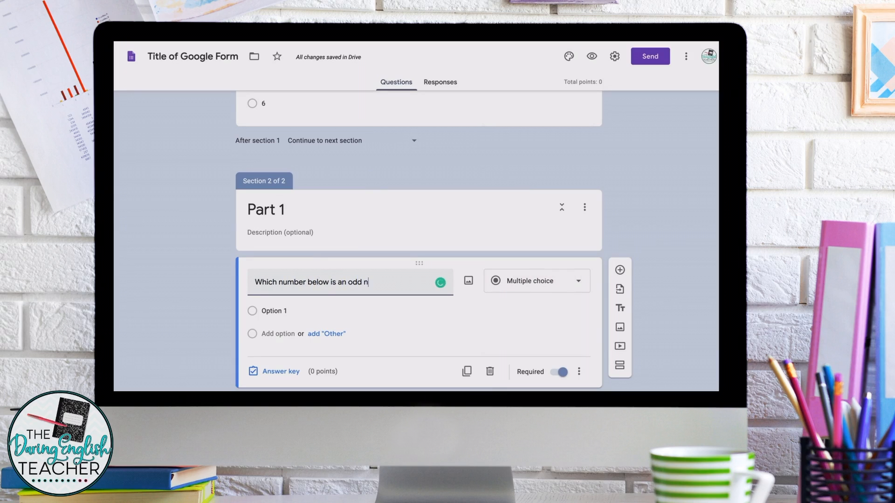
- Give the odd number question the four answer options 2, 4, 5 and 6
click(273, 311)
text(2)
click(269, 345)
text(1)
text(4)
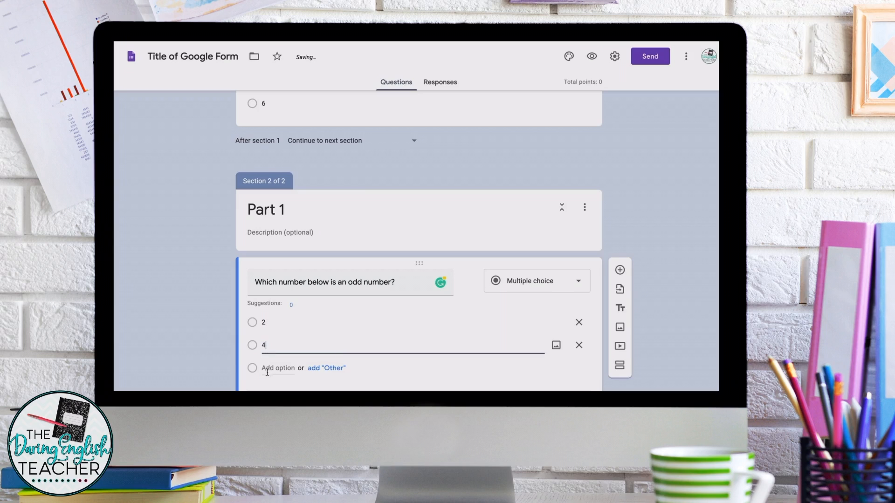
click(273, 368)
scroll(275, 354, down, 1)
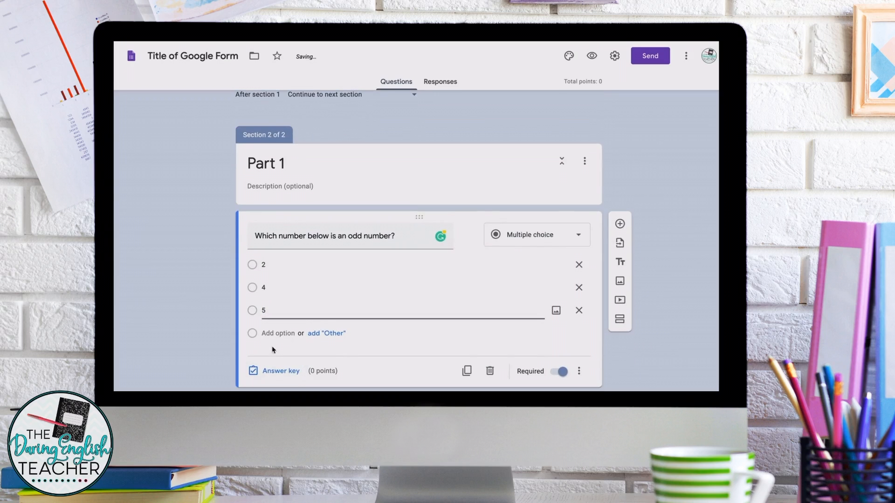
click(276, 333)
text(6)
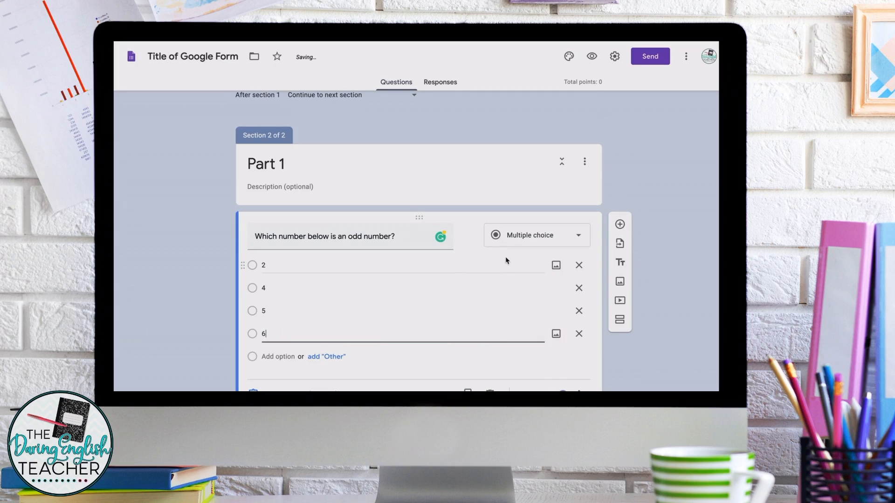
- Add a checkboxes question below it that reads "Select the numbers below that are even."
click(620, 224)
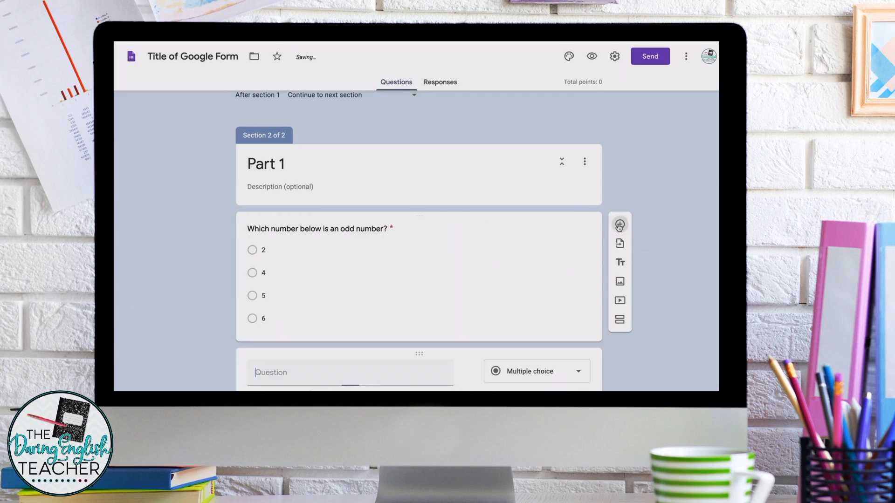
click(517, 287)
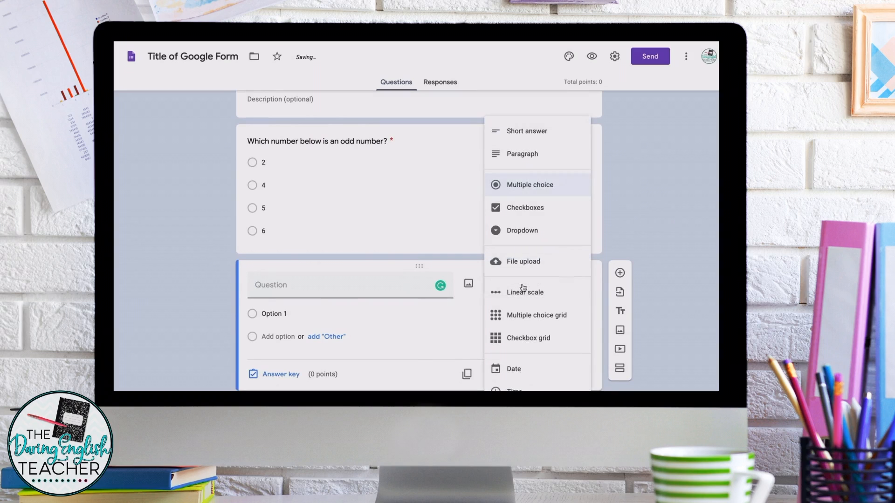
click(531, 212)
click(301, 292)
text(Select the)
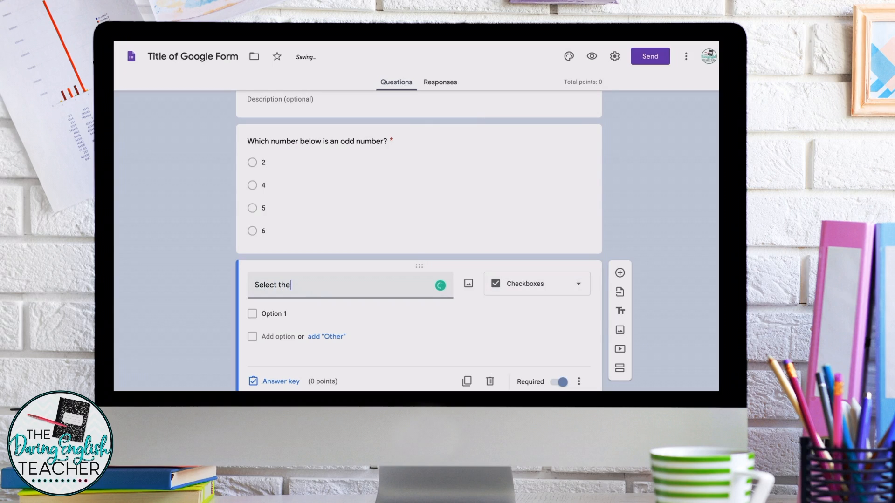
text( numbers below that are even.)
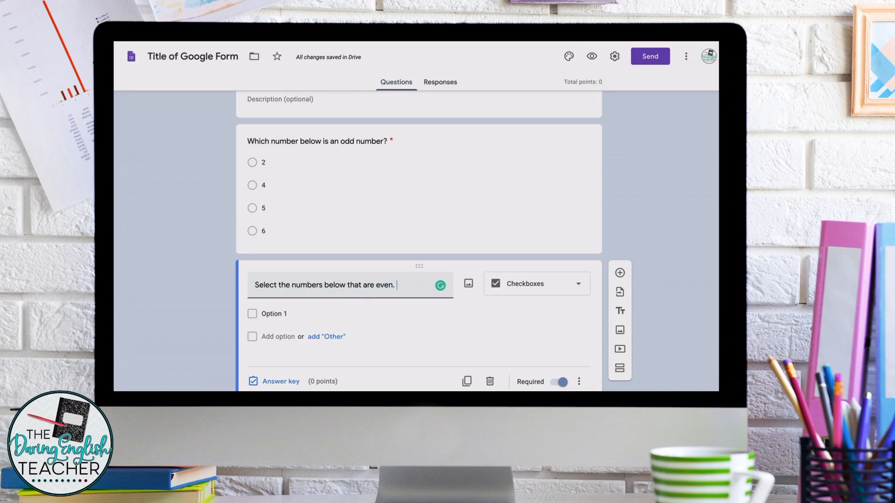
- Add the description "HINT: There are two even numbers. You will want to select both of them for this question." to the even numbers question
click(579, 381)
click(611, 345)
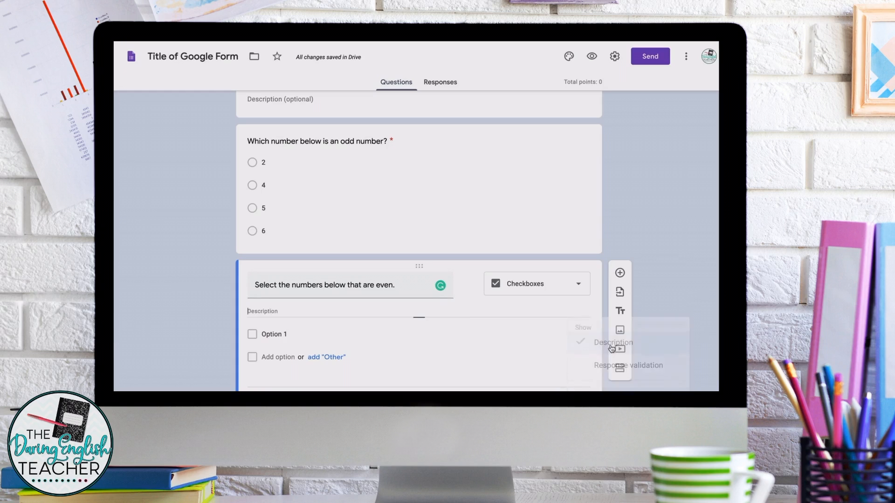
text(HINT: There a)
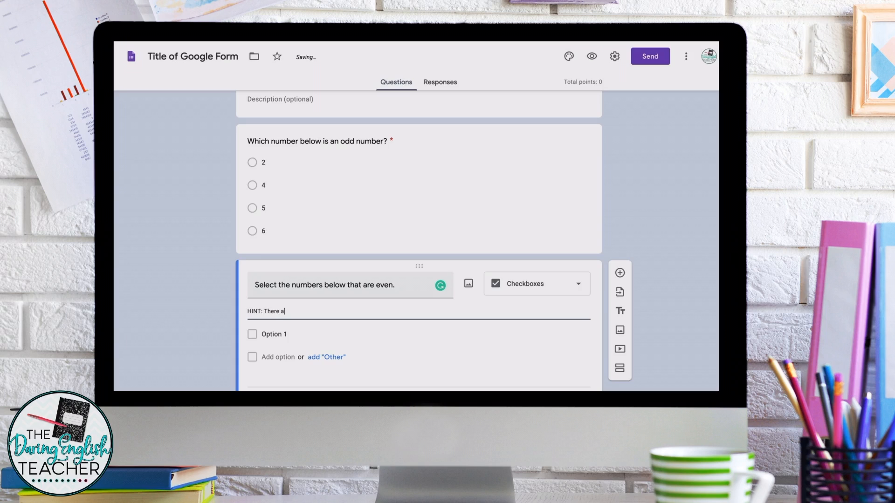
text(re)
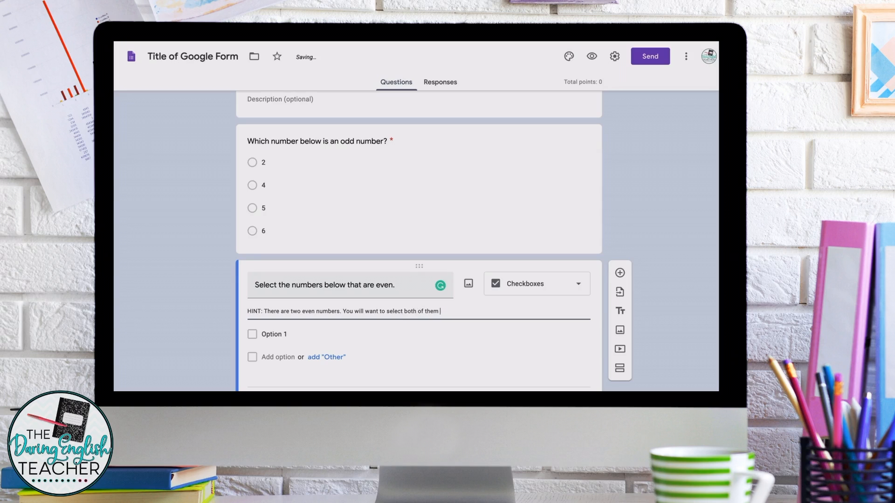
text(for this question.)
- In the odd number question's answer key, mark 5 as correct and make the question worth 1 point
click(375, 161)
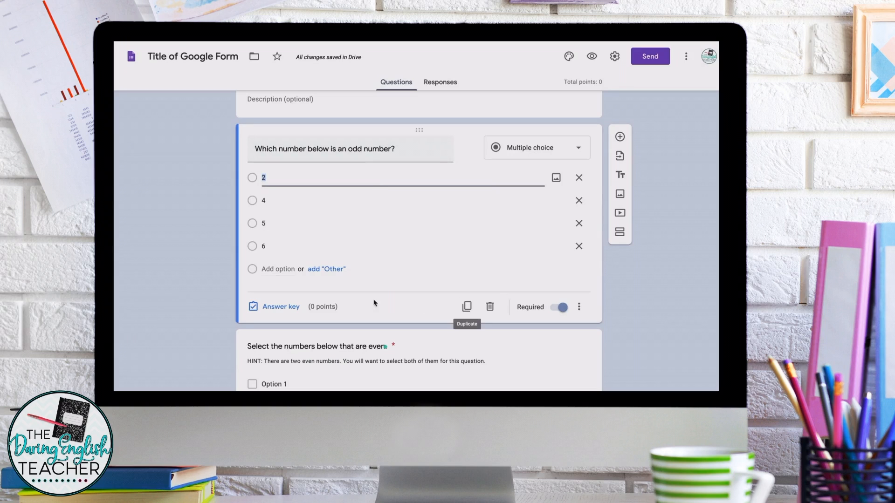
click(258, 308)
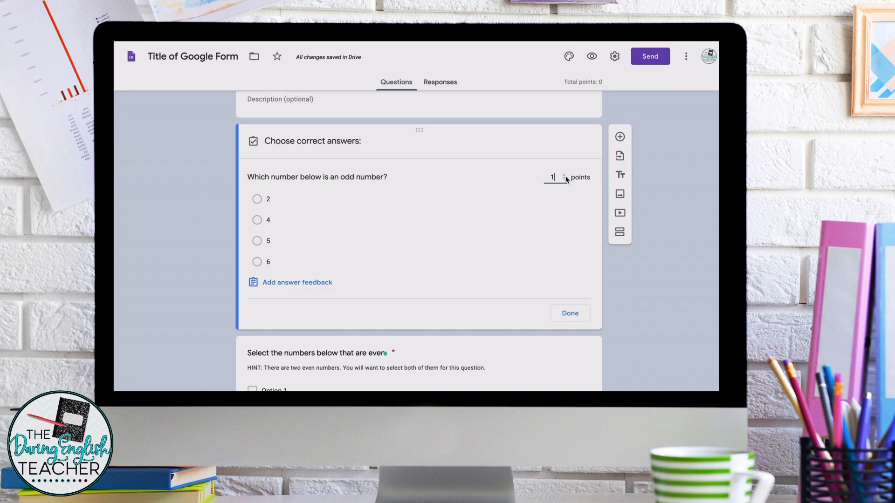
click(257, 241)
click(569, 313)
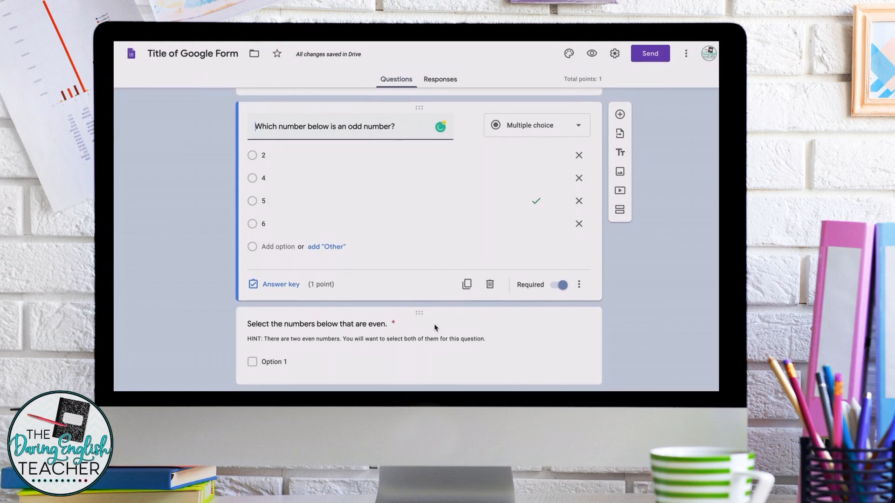
- Give the even numbers question the four checkbox options 1, 2, 3 and 4
click(366, 333)
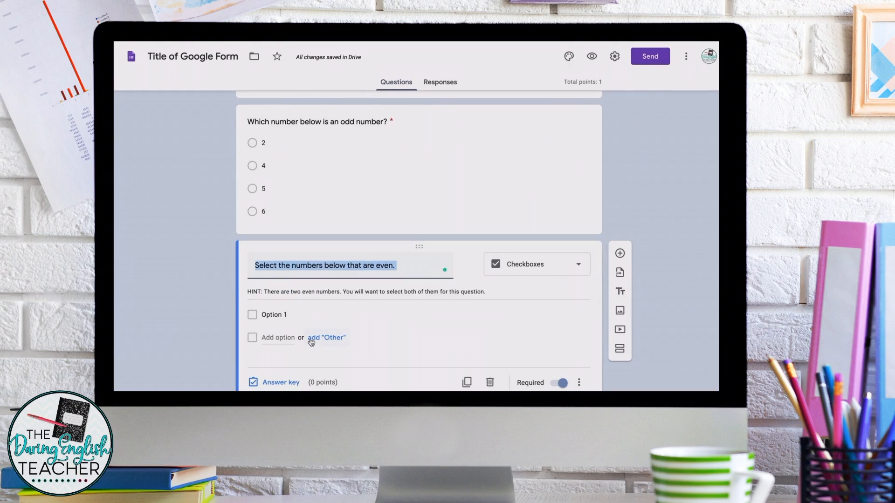
click(288, 315)
text(1)
click(271, 339)
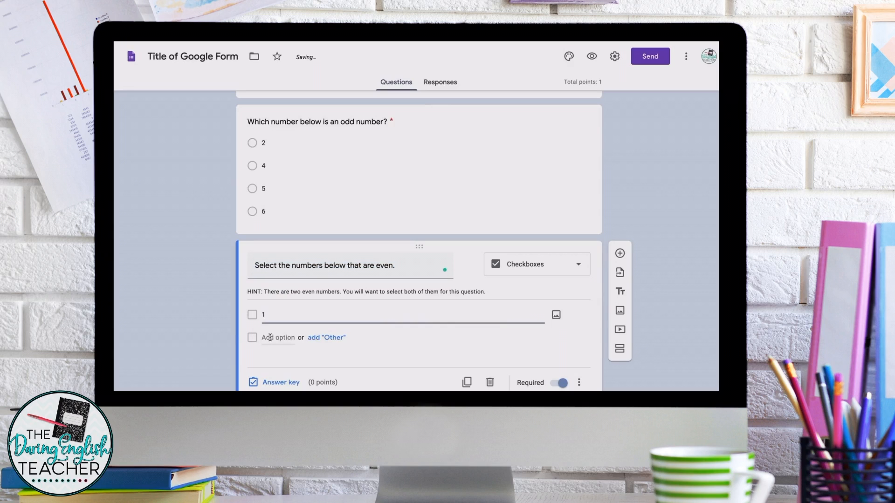
text(2)
click(269, 377)
text(3)
click(271, 328)
text(4)
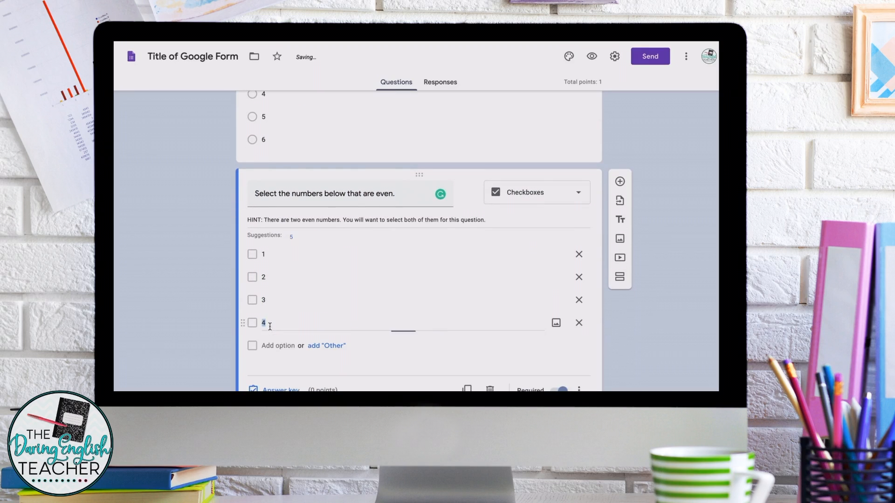
- Open the even numbers question's answer key and make the question worth 1 point
click(280, 389)
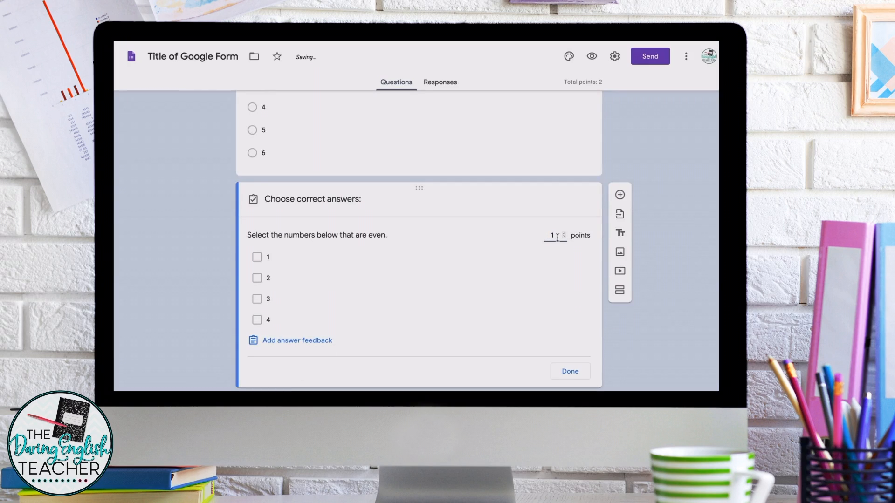
click(280, 255)
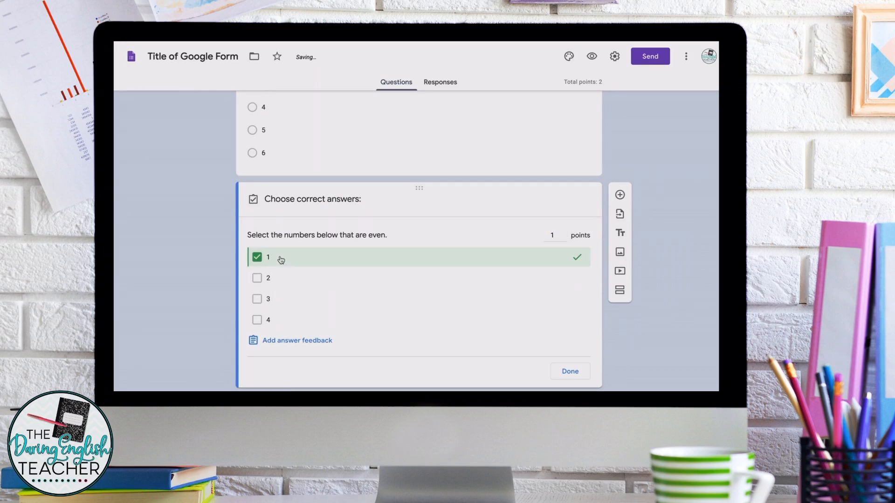
click(282, 302)
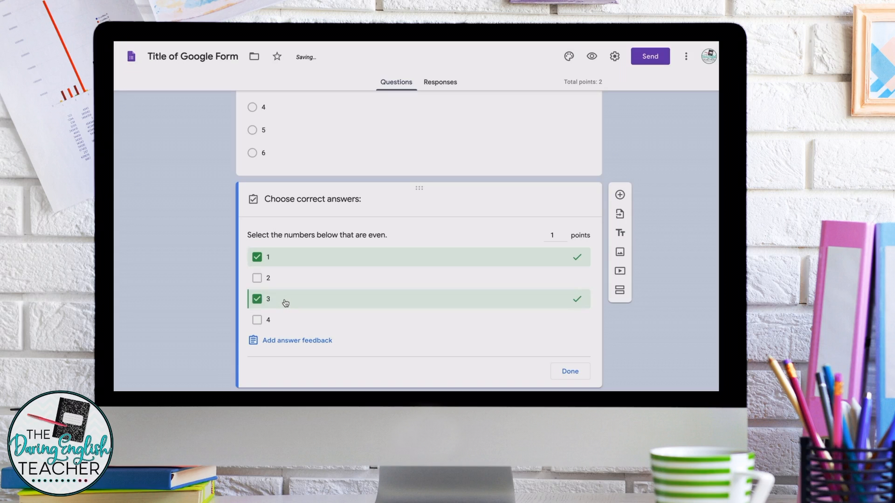
click(285, 303)
click(275, 259)
- Mark 2 and 4 as the correct answers to the even numbers question and finish its answer key
click(273, 277)
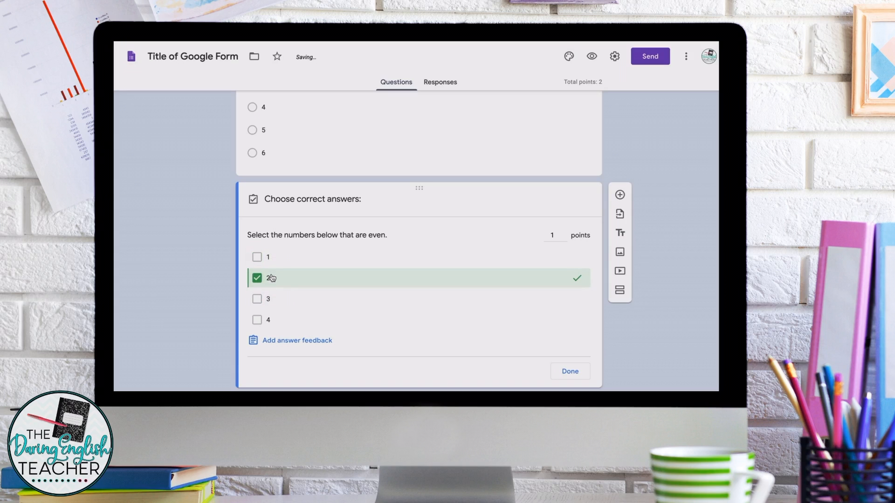
click(273, 326)
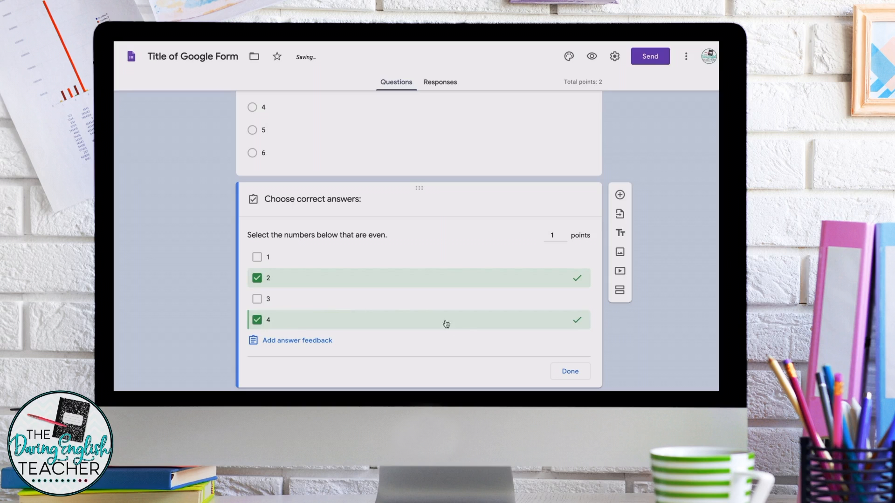
click(570, 372)
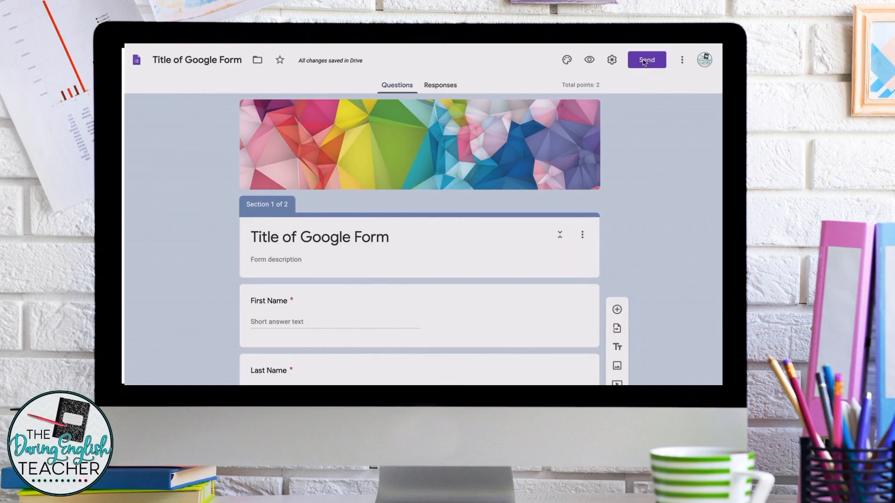
- Choose to send the form by link, shorten the URL and copy it
click(647, 62)
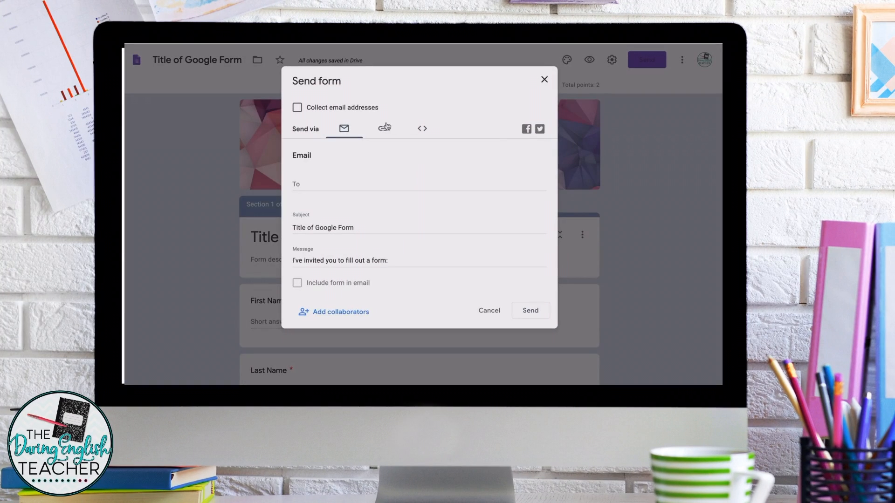
click(383, 134)
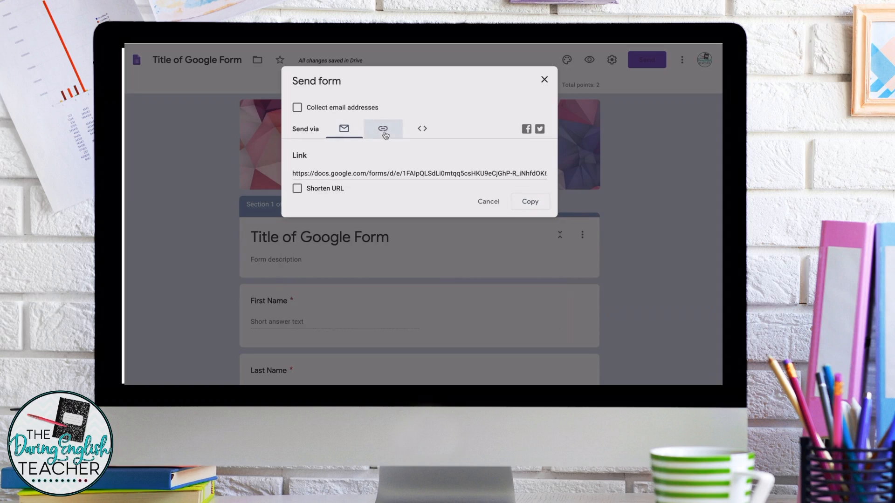
click(297, 189)
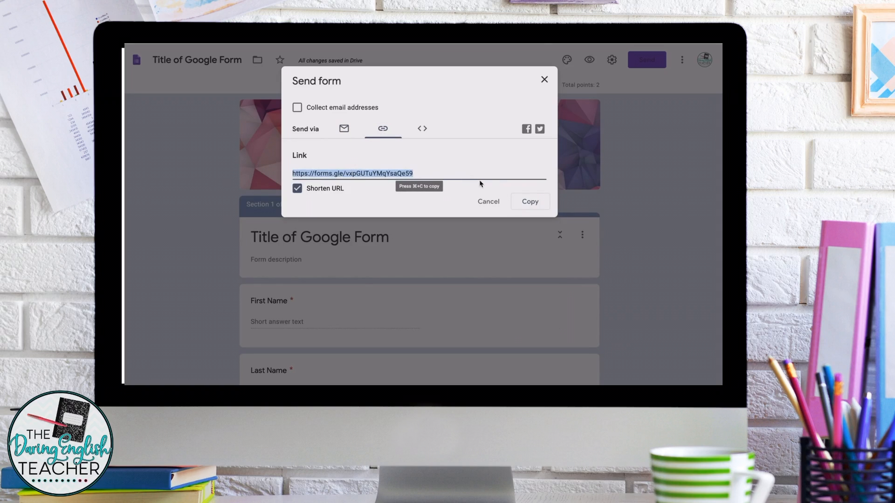
click(539, 208)
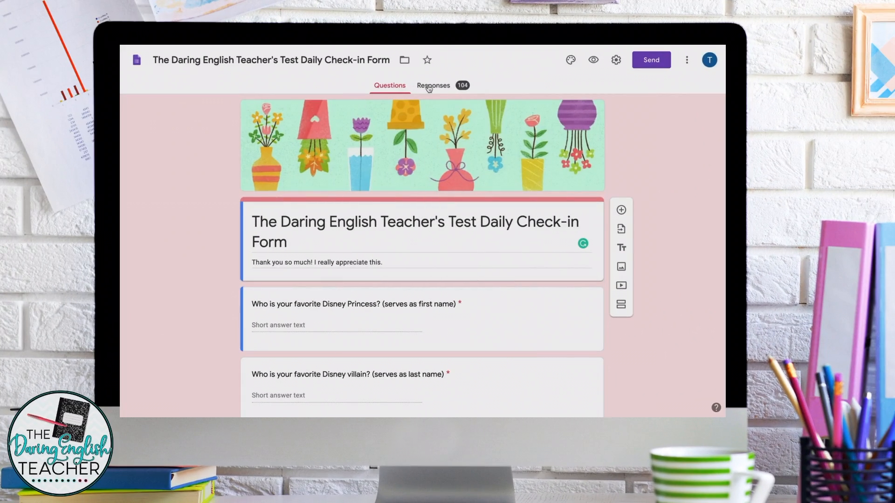
- Look through the response summary of the Test Daily Check-in Form and open its responses in a spreadsheet
click(429, 86)
scroll(430, 222, down, 10)
scroll(430, 222, up, 15)
scroll(429, 223, up, 1)
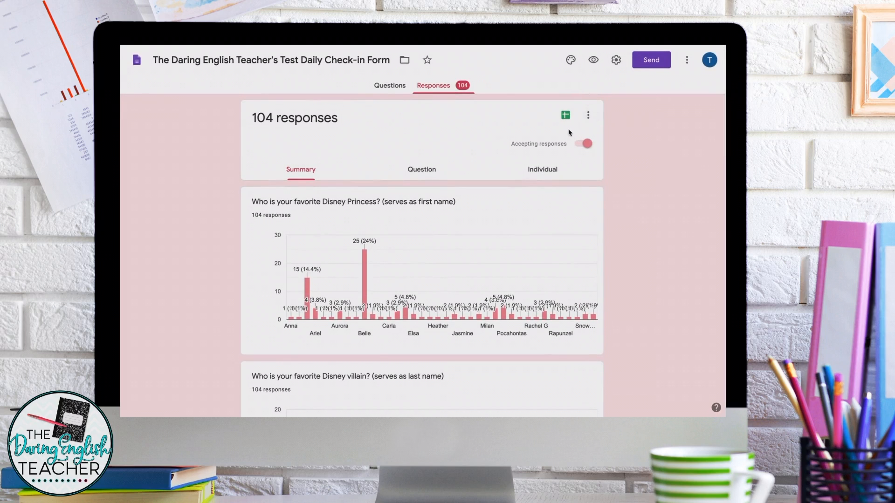
click(565, 117)
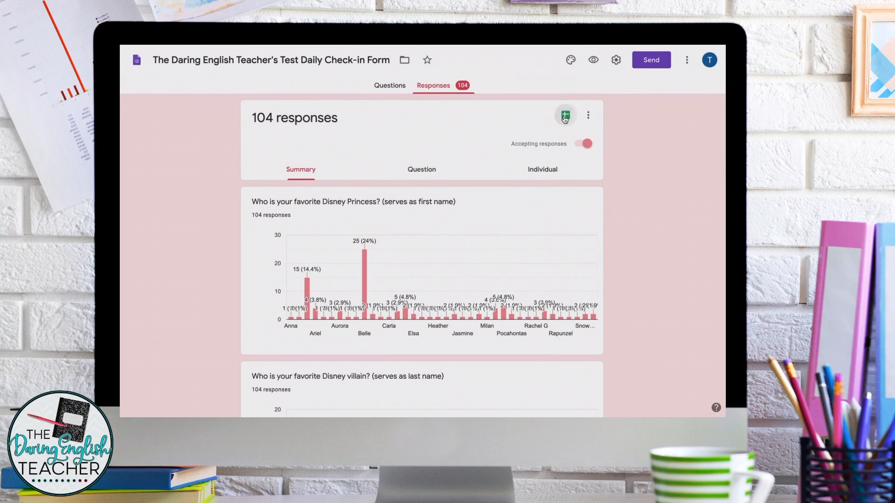